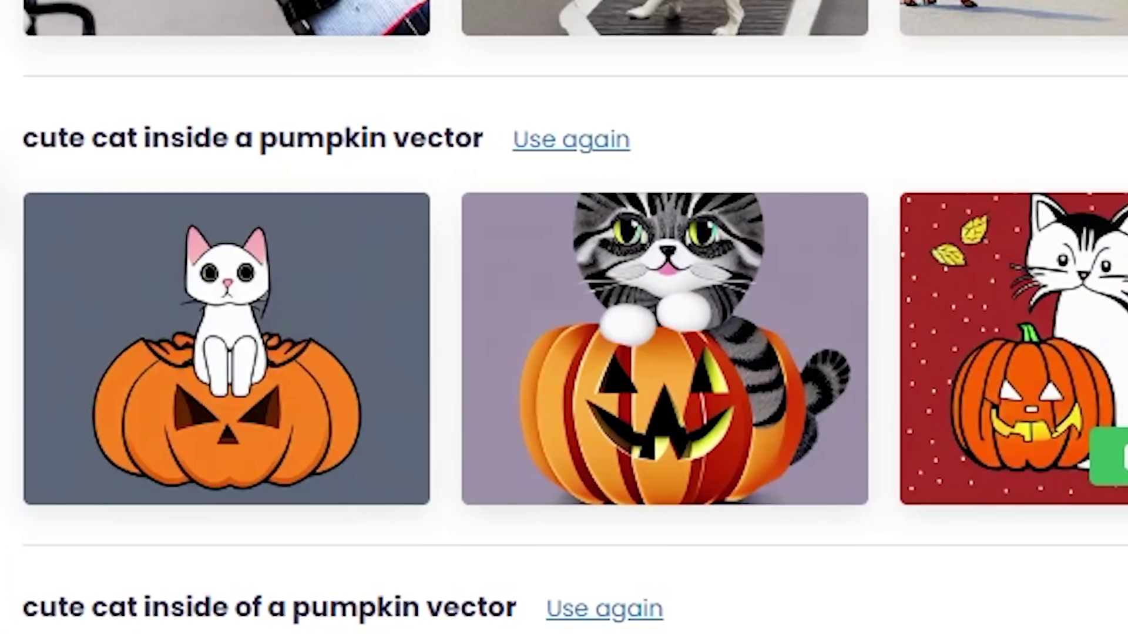
Publish the first 'cute cat inside a pumpkin vector' image for sale
mouse_move(70, 294)
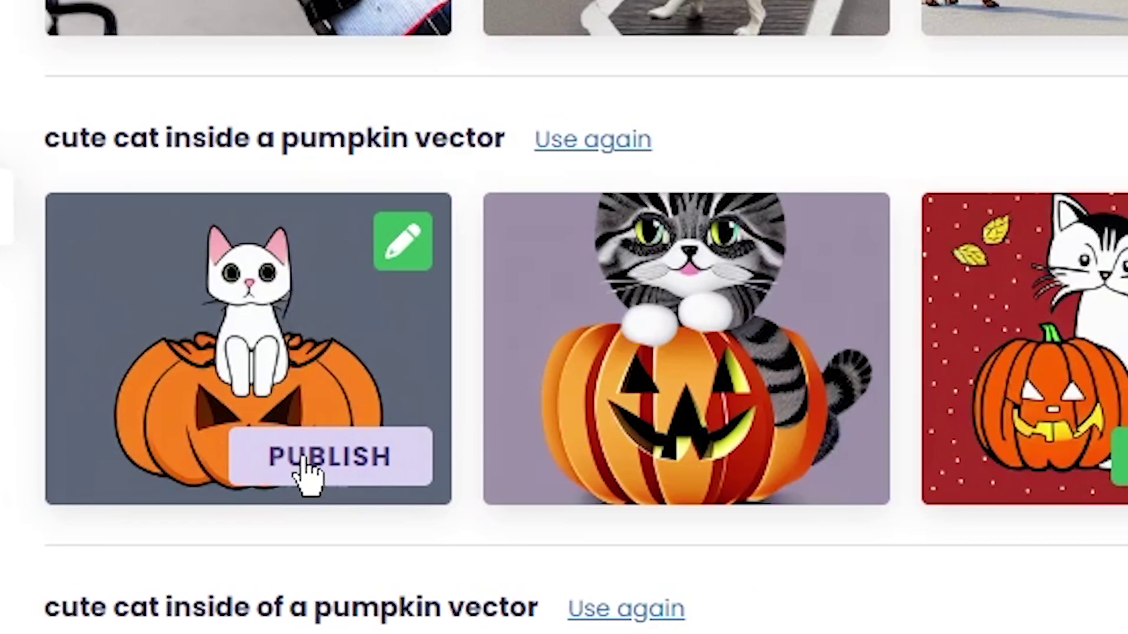
click(301, 464)
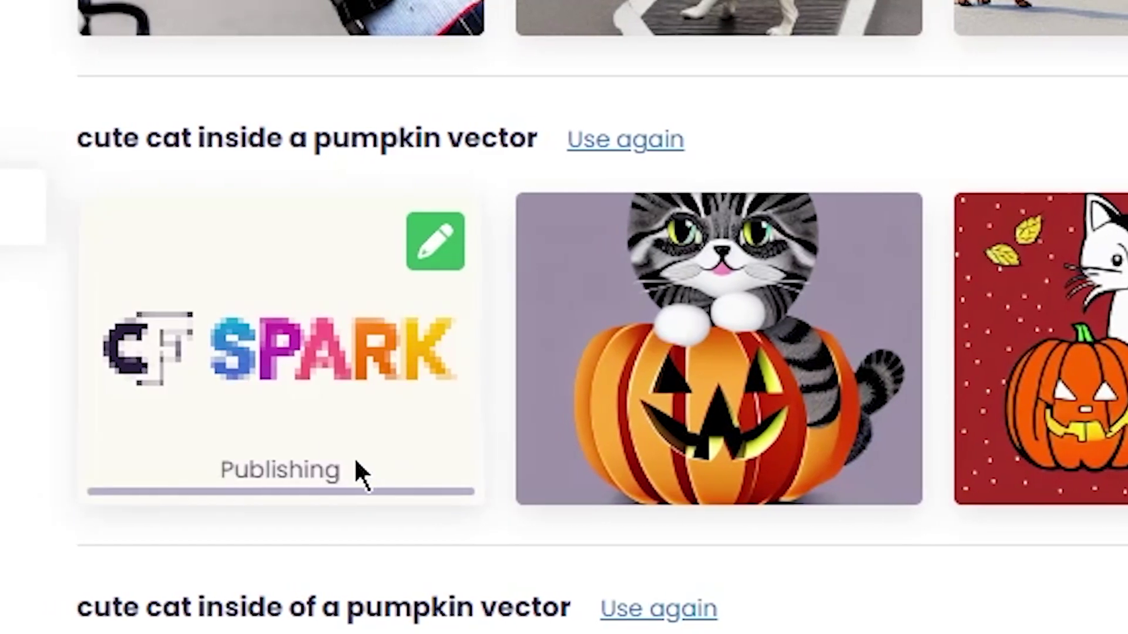
drag(238, 470, 264, 470)
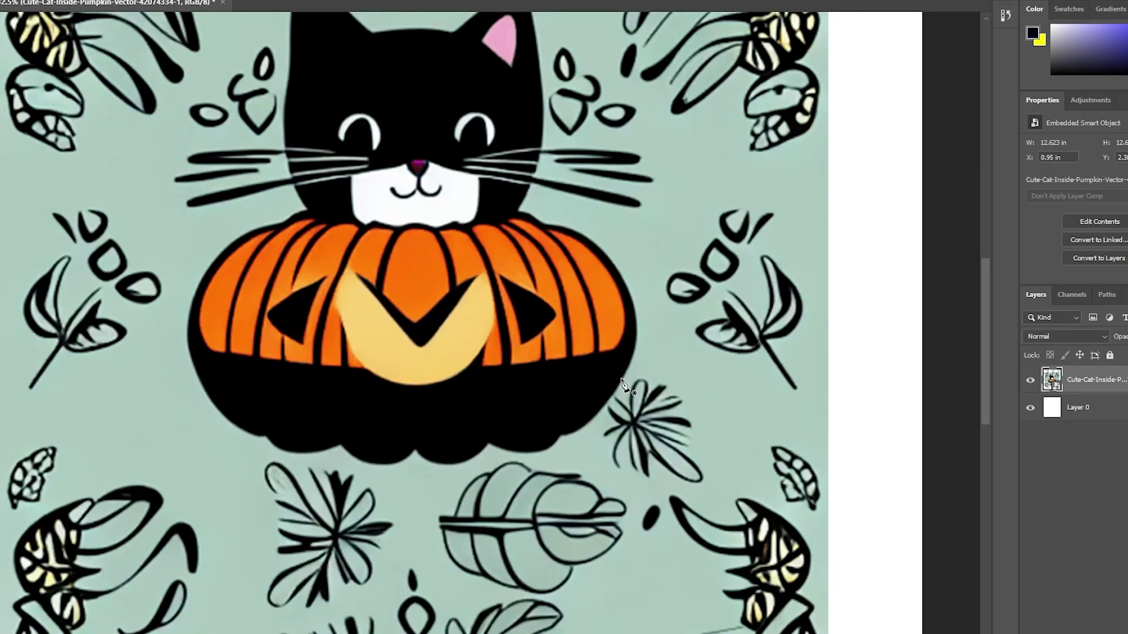
Trace along the pumpkin's edge for the mask, then move the masked cat up and left
drag(636, 335, 635, 347)
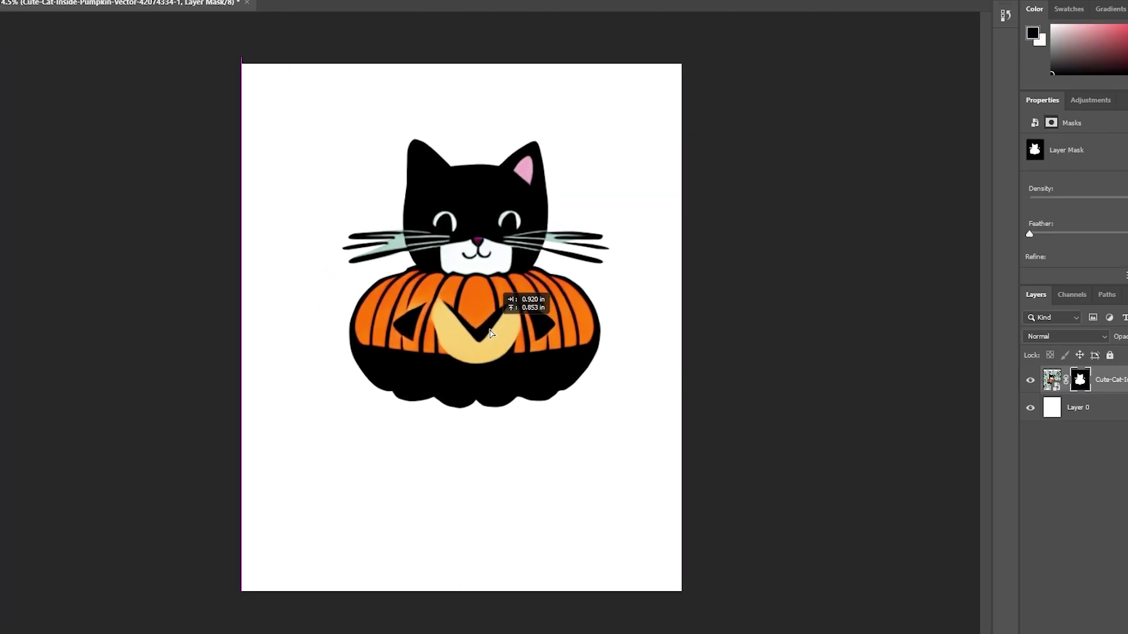
mouse_move(494, 341)
mouse_down()
mouse_move(454, 355)
mouse_move(464, 382)
mouse_up()
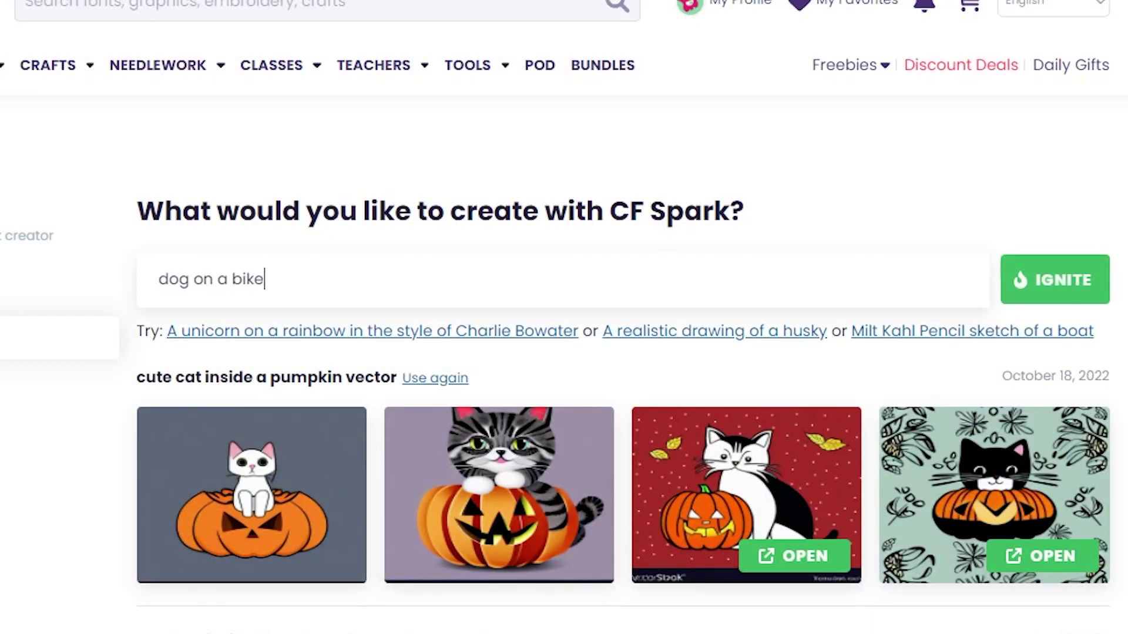
Generate a new image set from the 'dog on a bike' prompt with IGNITE
click(1096, 298)
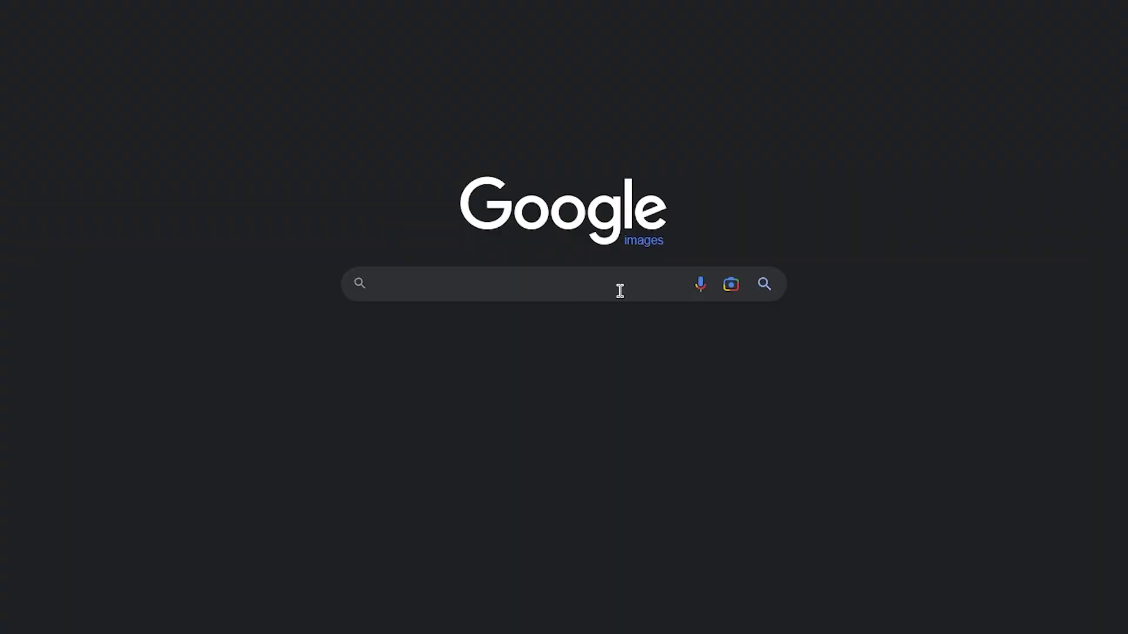
Upload the dog on a bike picture to Google Lens and scroll through similar images
click(732, 285)
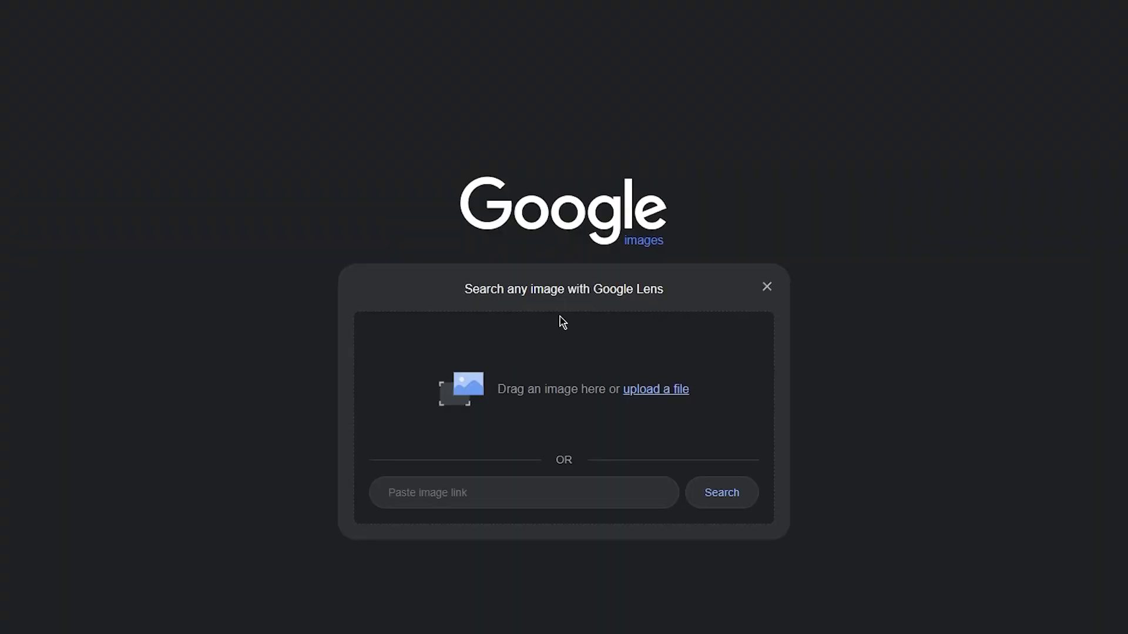
click(660, 392)
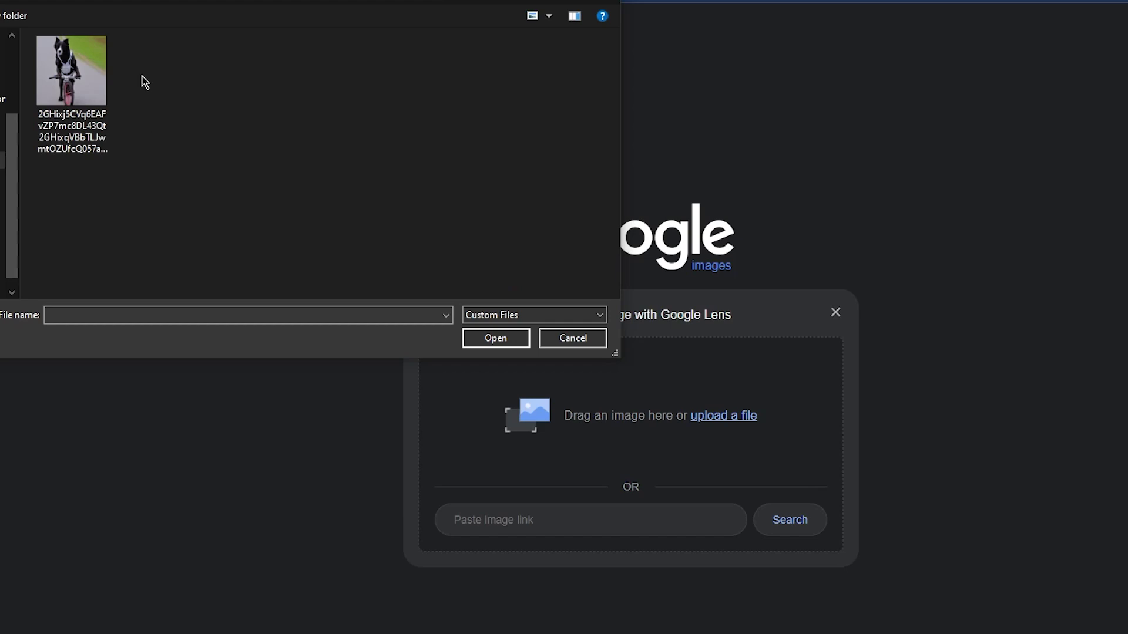
double_click(70, 77)
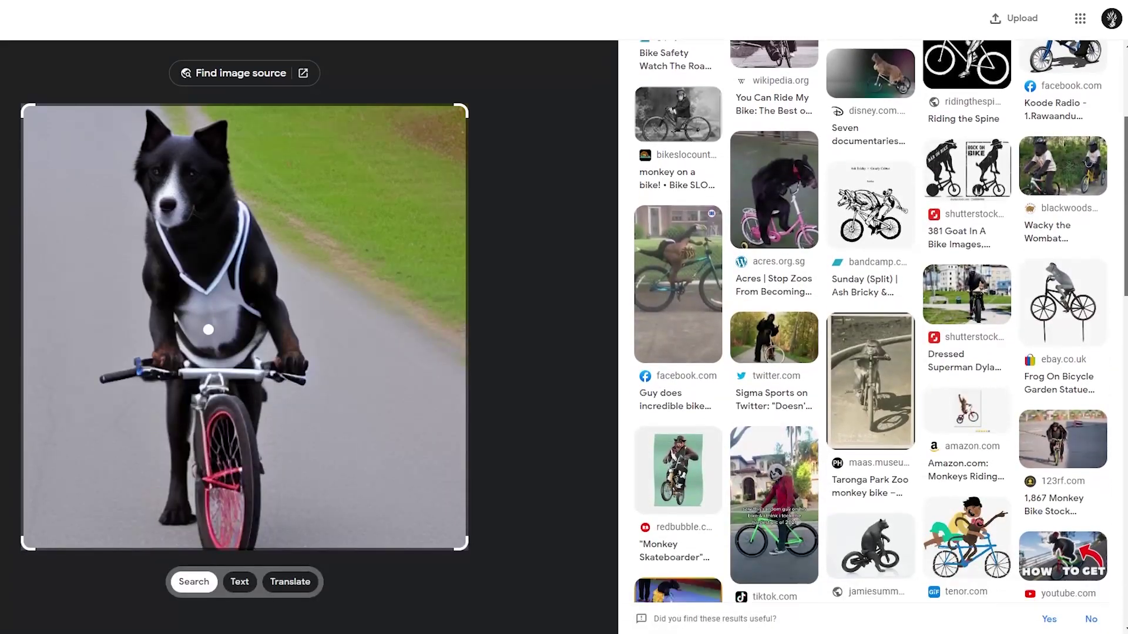
scroll(881, 323, down, 3)
scroll(1124, 418, down, 7)
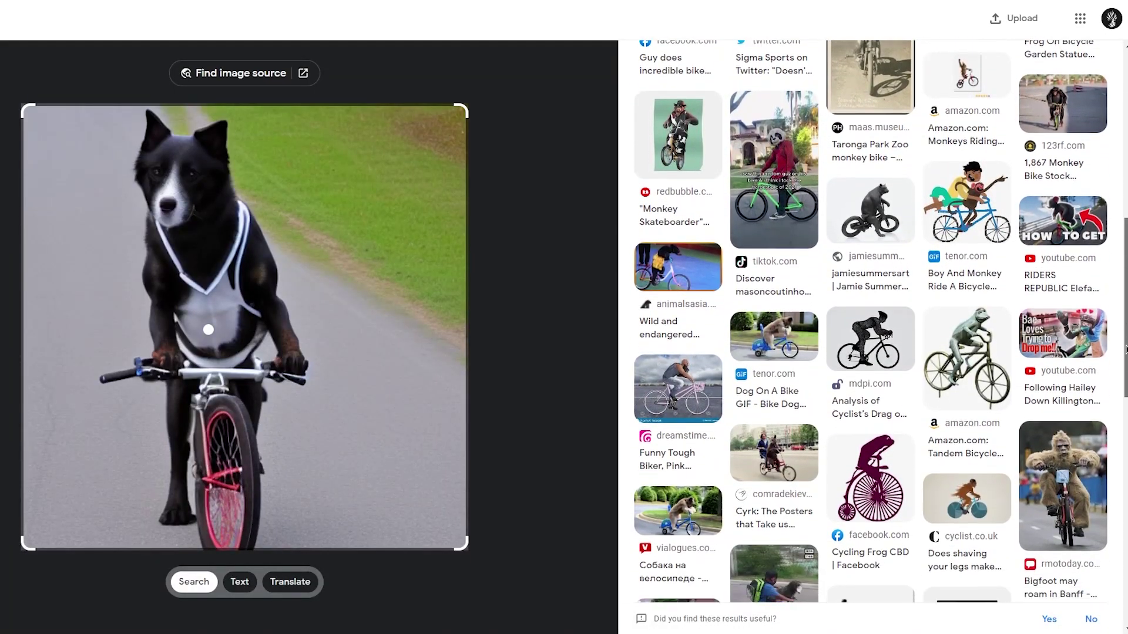
scroll(1124, 418, down, 4)
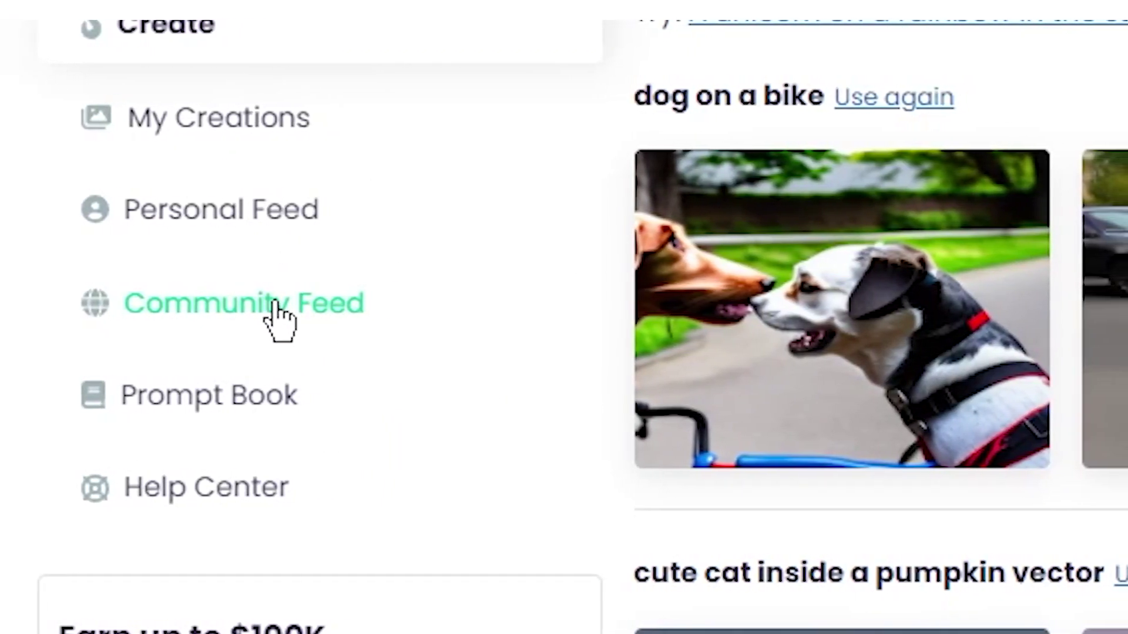
Copy the 'biomechanical brown skin girl' prompt from Community Feed and generate four portraits
click(281, 313)
scroll(1123, 159, down, 2)
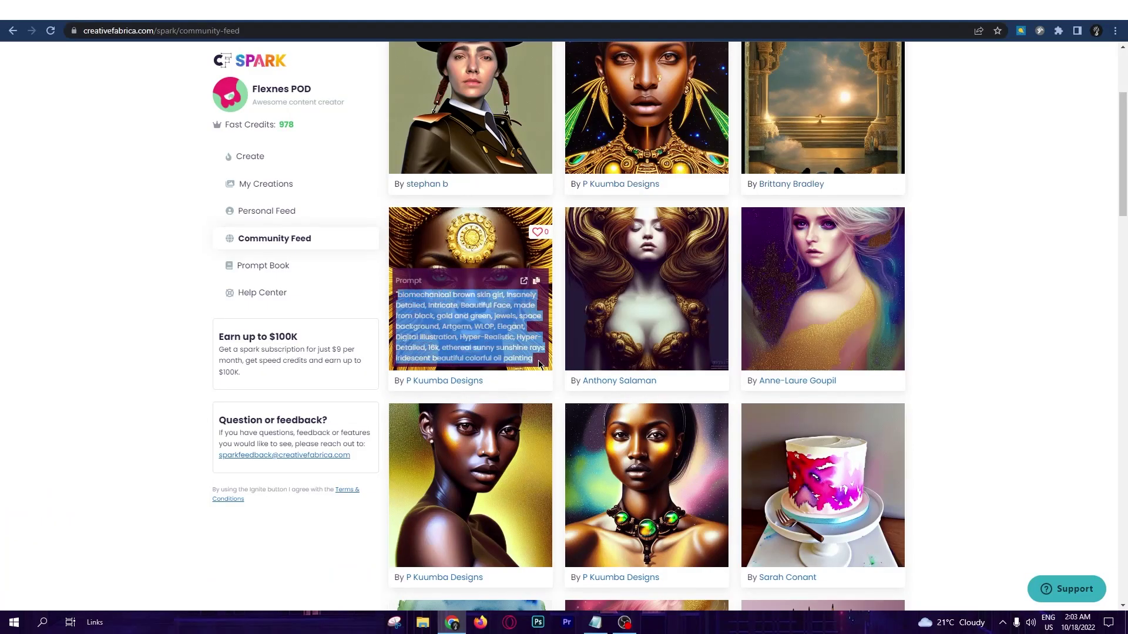
mouse_move(536, 361)
mouse_down()
mouse_move(433, 329)
mouse_move(401, 296)
mouse_up()
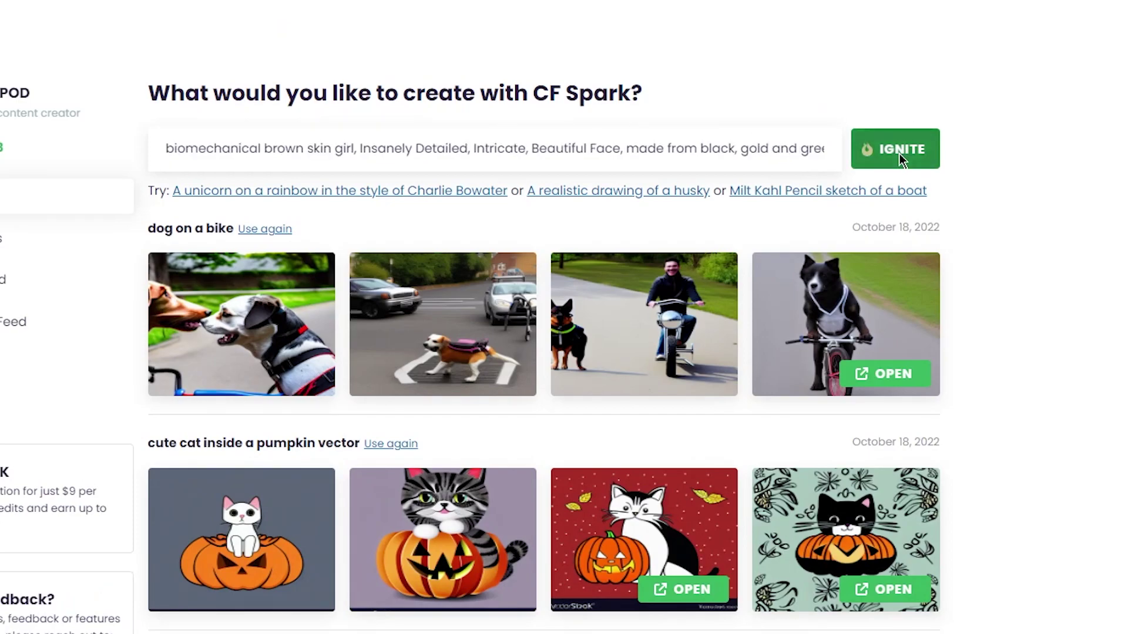
click(901, 157)
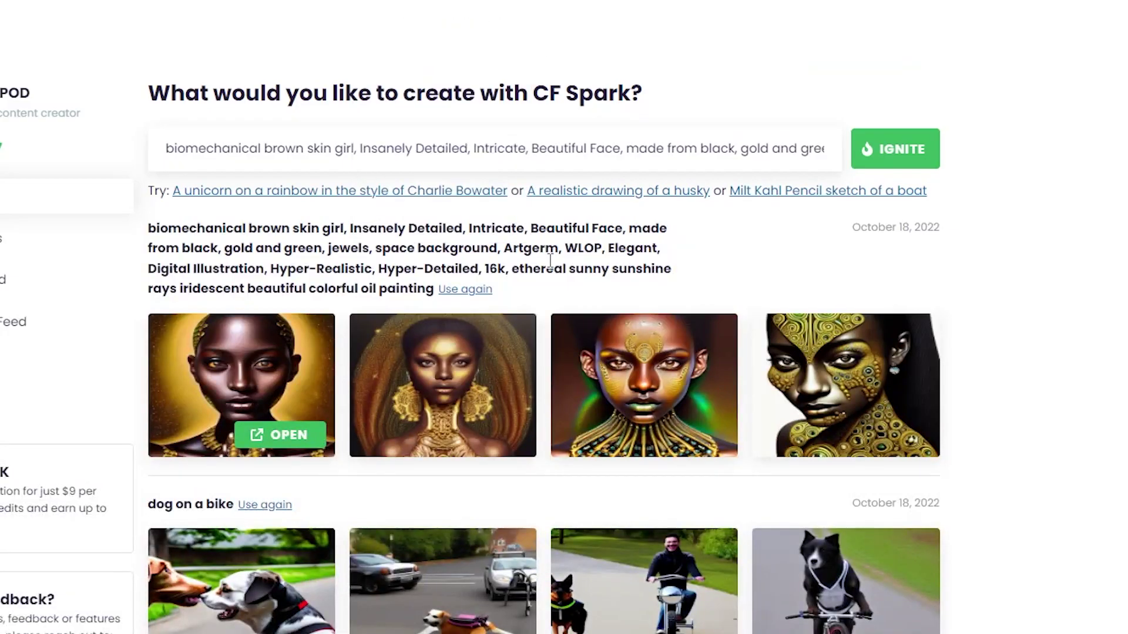
mouse_move(548, 303)
mouse_down()
mouse_move(498, 303)
mouse_move(148, 228)
mouse_move(506, 268)
mouse_move(545, 301)
mouse_up()
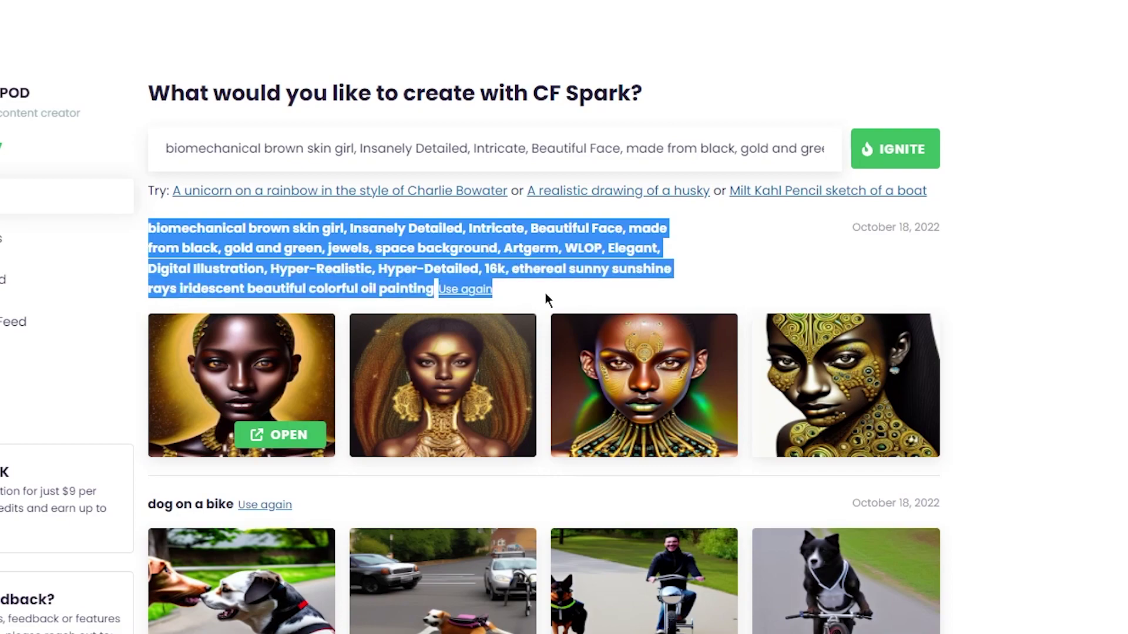
Scroll the Community Feed down to the lion 'animal coloring pages for adults' design
click(535, 290)
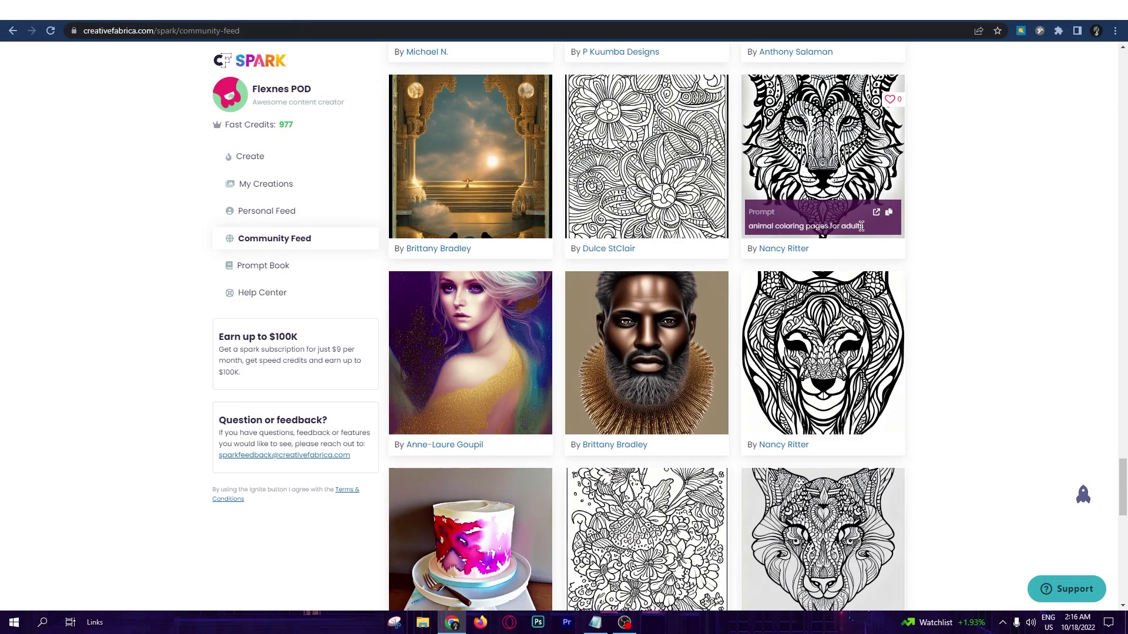
scroll(821, 222, down, 2)
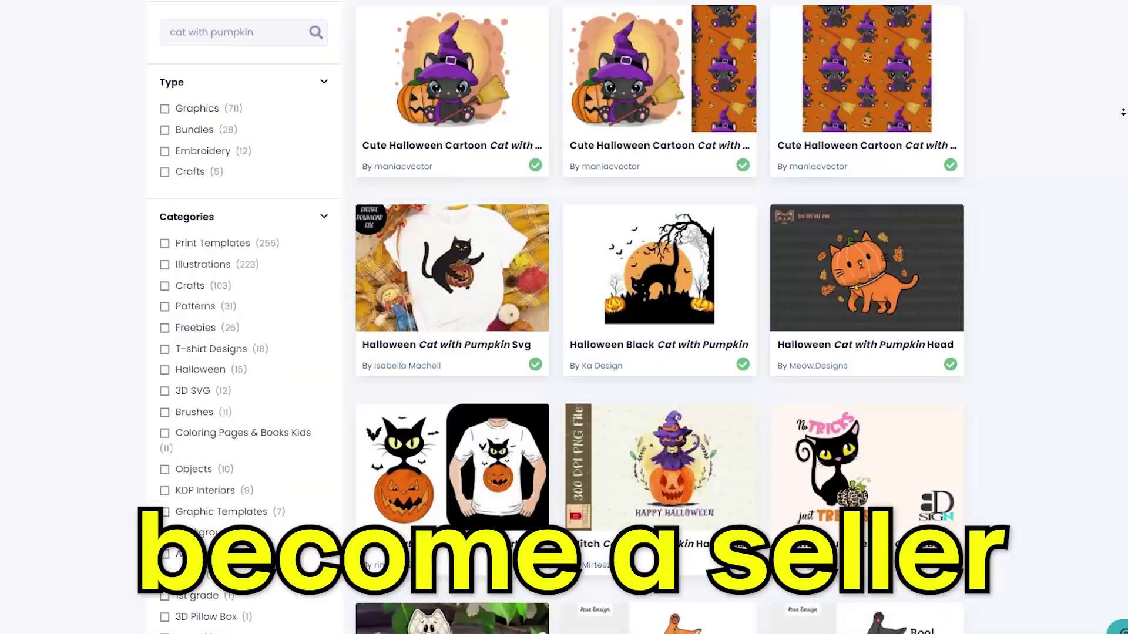
Scroll through Creative Fabrica's 'Cat with Pumpkin' Halloween marketplace listings
scroll(1122, 112, down, 1)
scroll(1123, 112, down, 3)
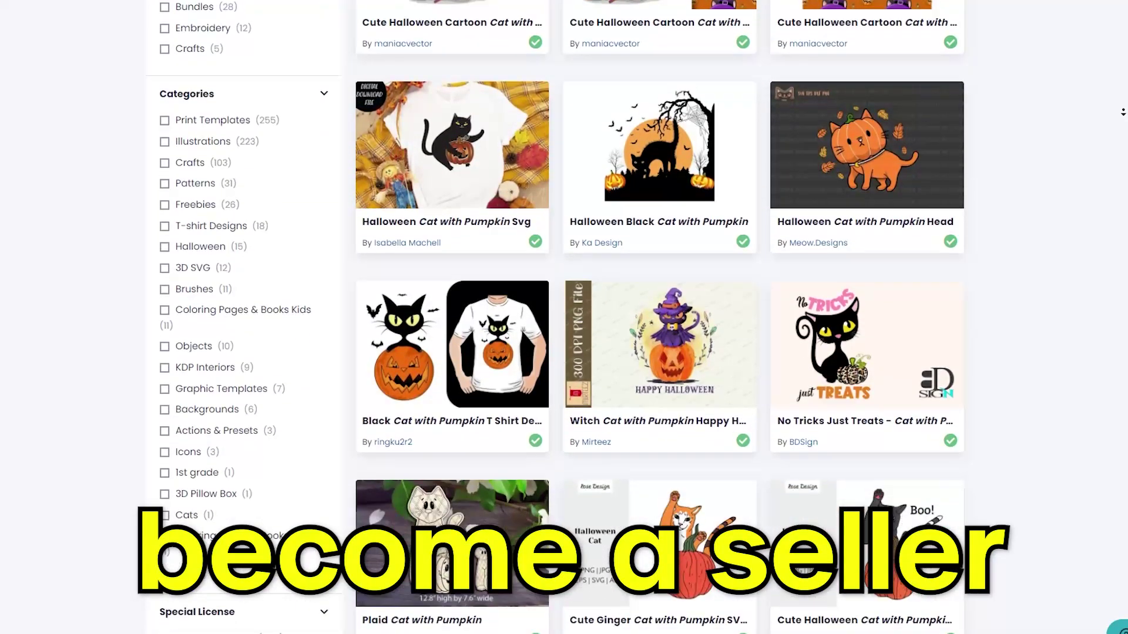
scroll(1123, 112, down, 3)
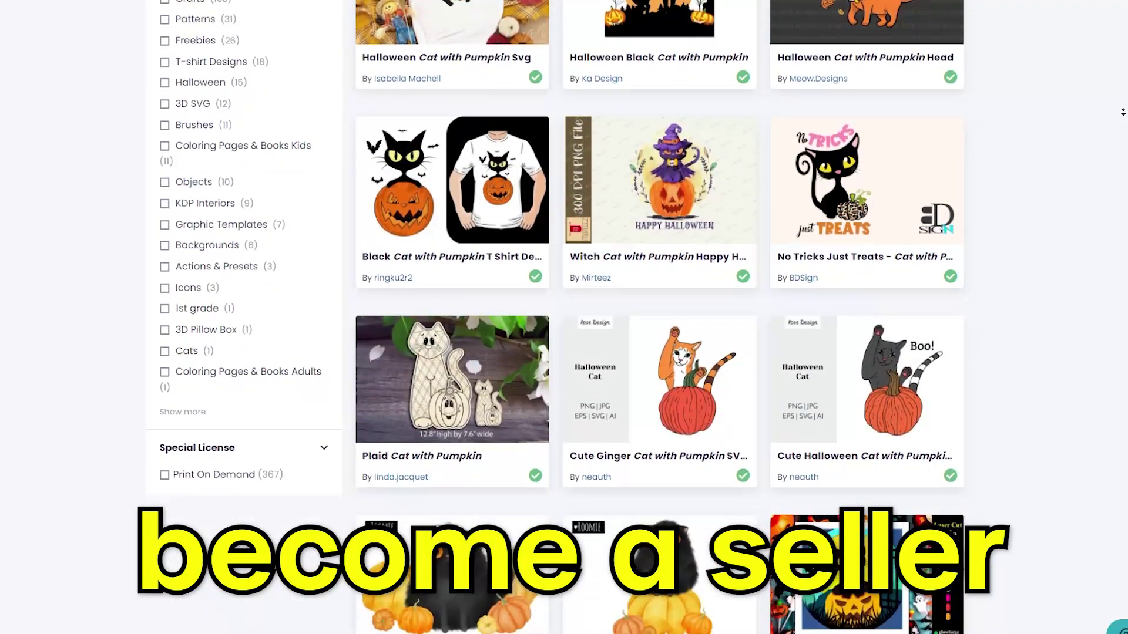
scroll(1123, 112, down, 3)
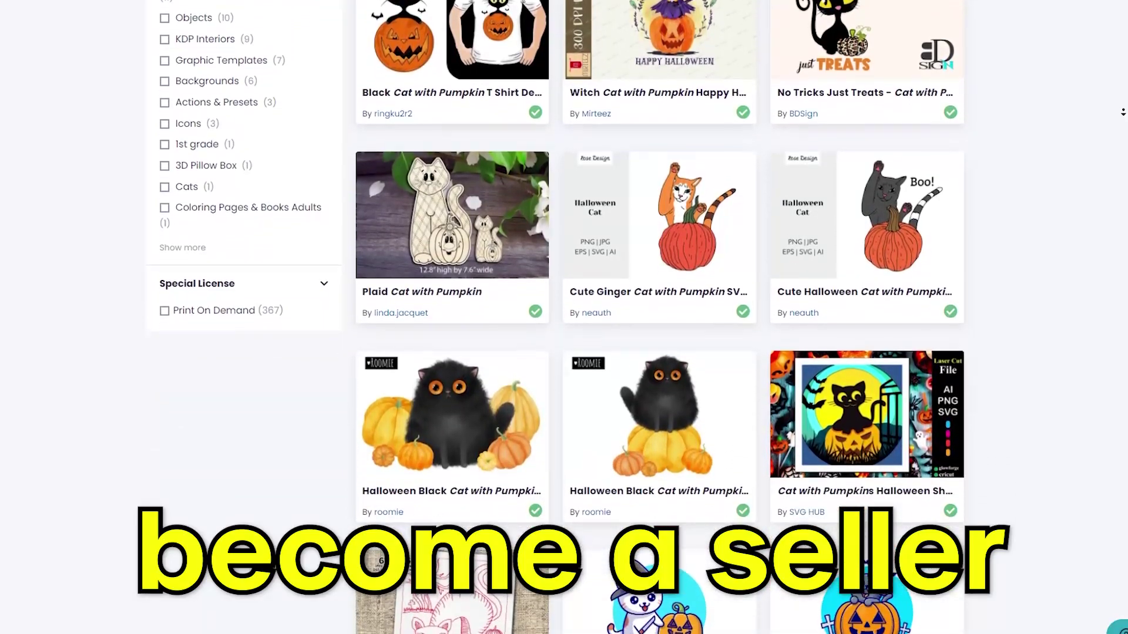
scroll(1123, 112, down, 2)
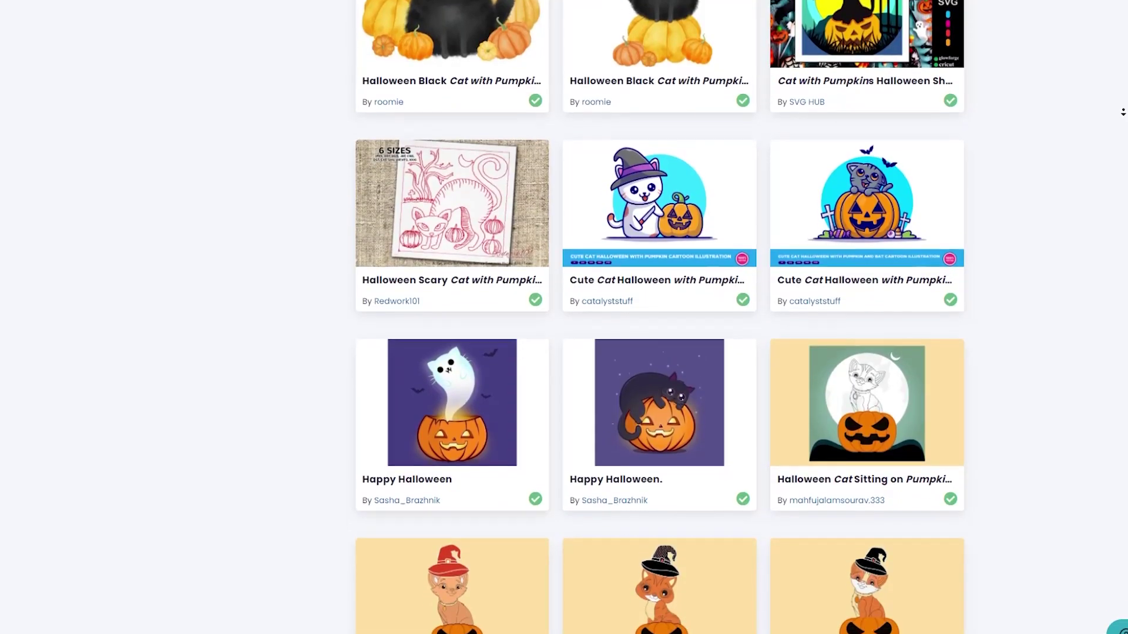
scroll(1122, 111, down, 3)
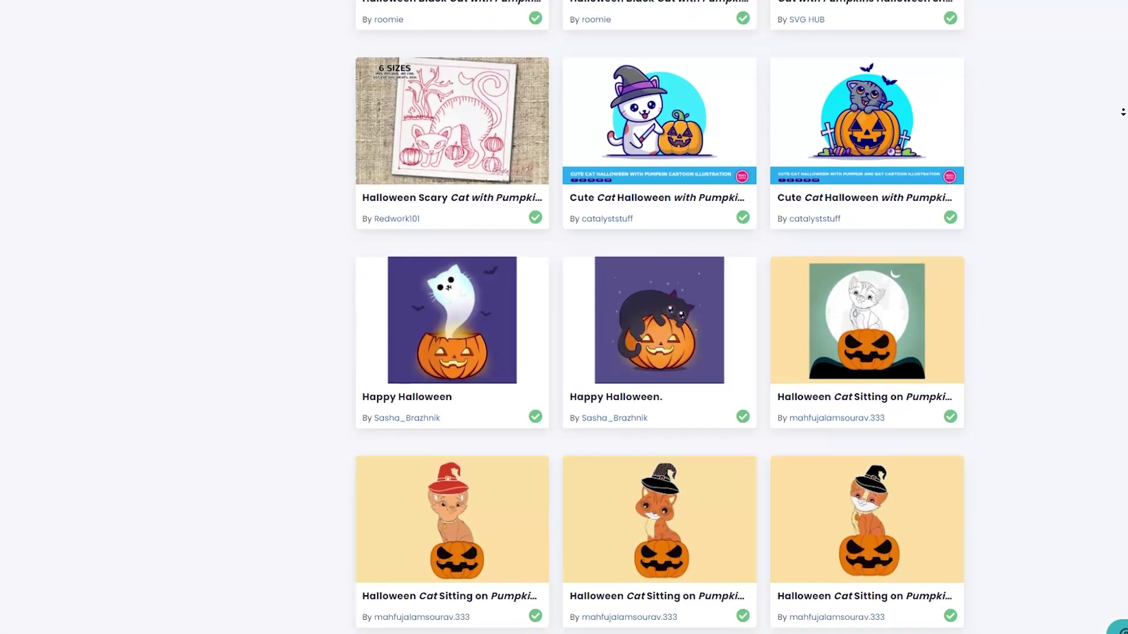
scroll(1123, 112, down, 1)
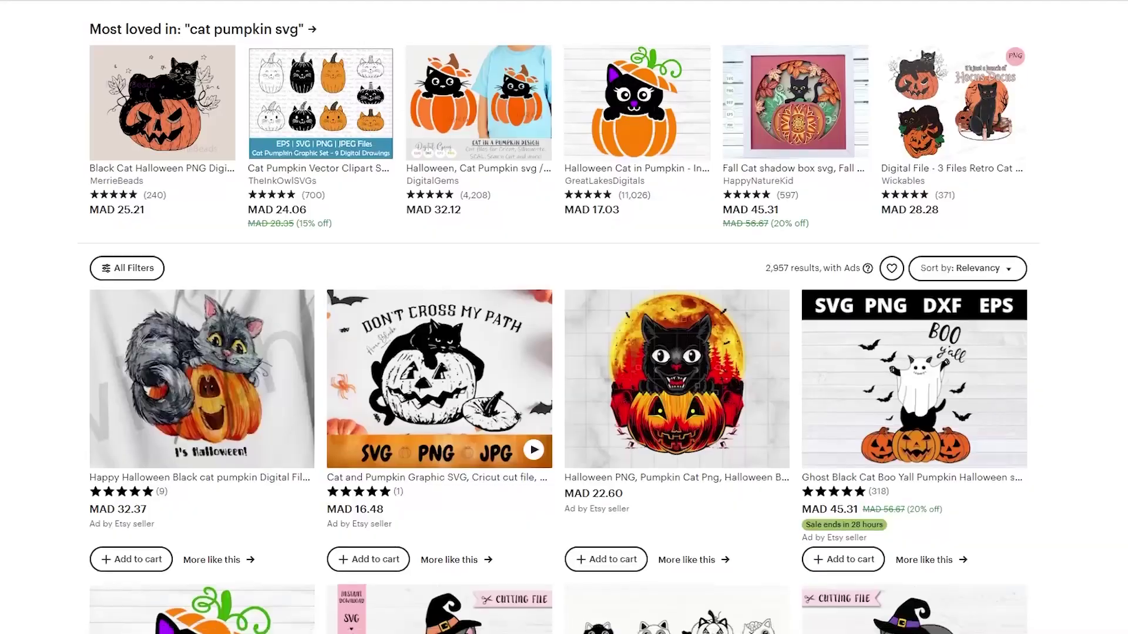
scroll(564, 317, down, 4)
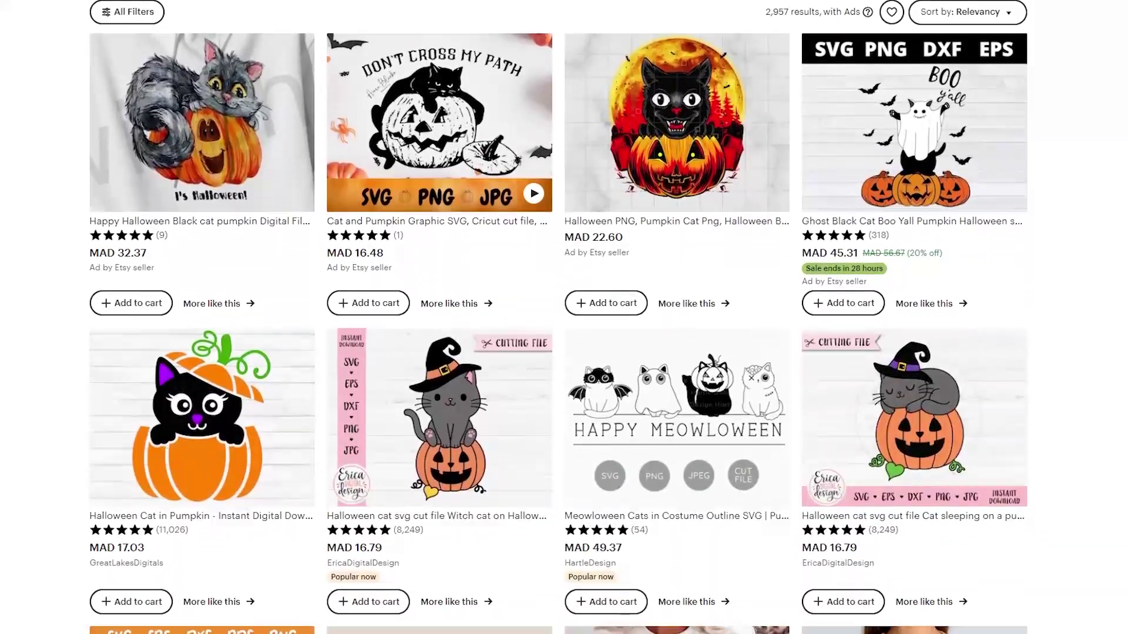
Scroll Etsy's 'cat pumpkin svg' listings, noting sellers with up to 116,257 sales
scroll(564, 317, down, 3)
scroll(564, 317, down, 6)
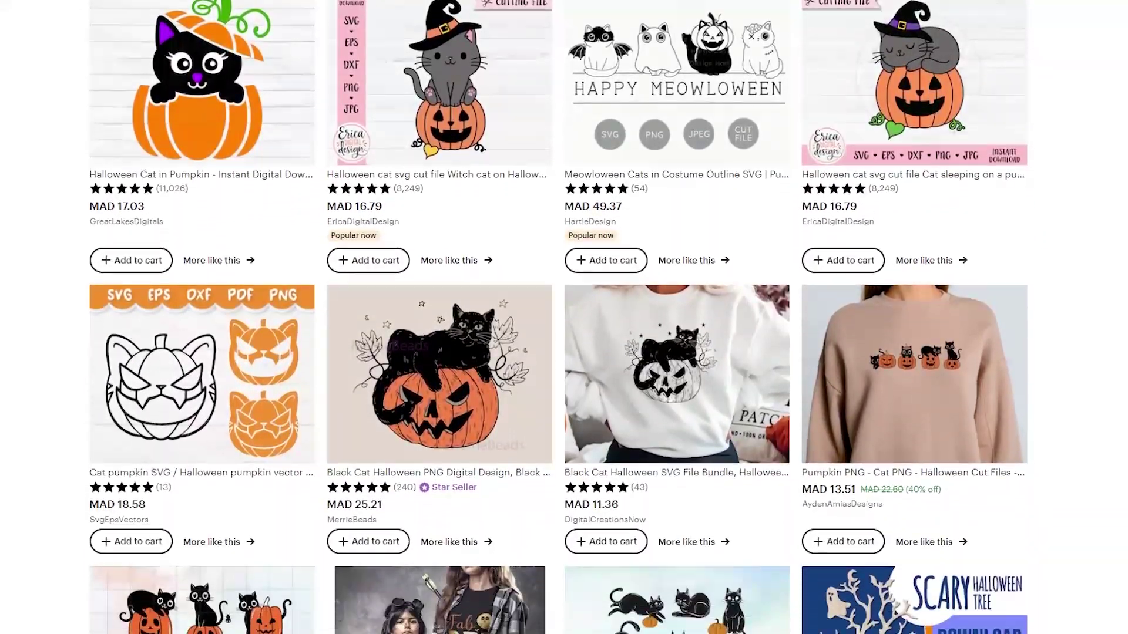
scroll(564, 317, down, 15)
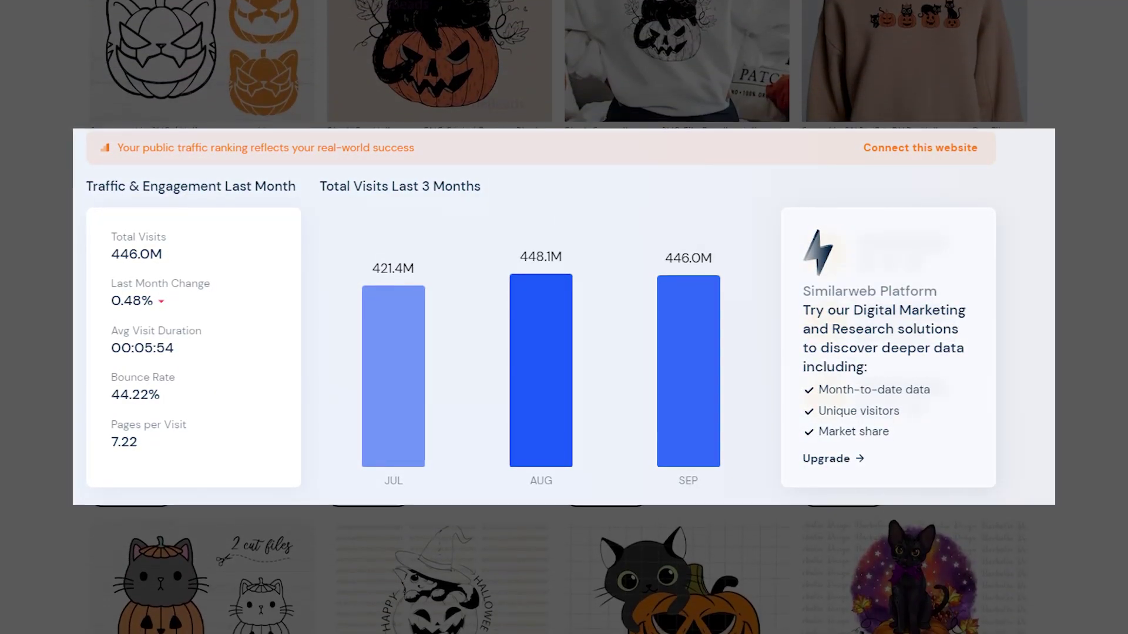
scroll(564, 317, down, 10)
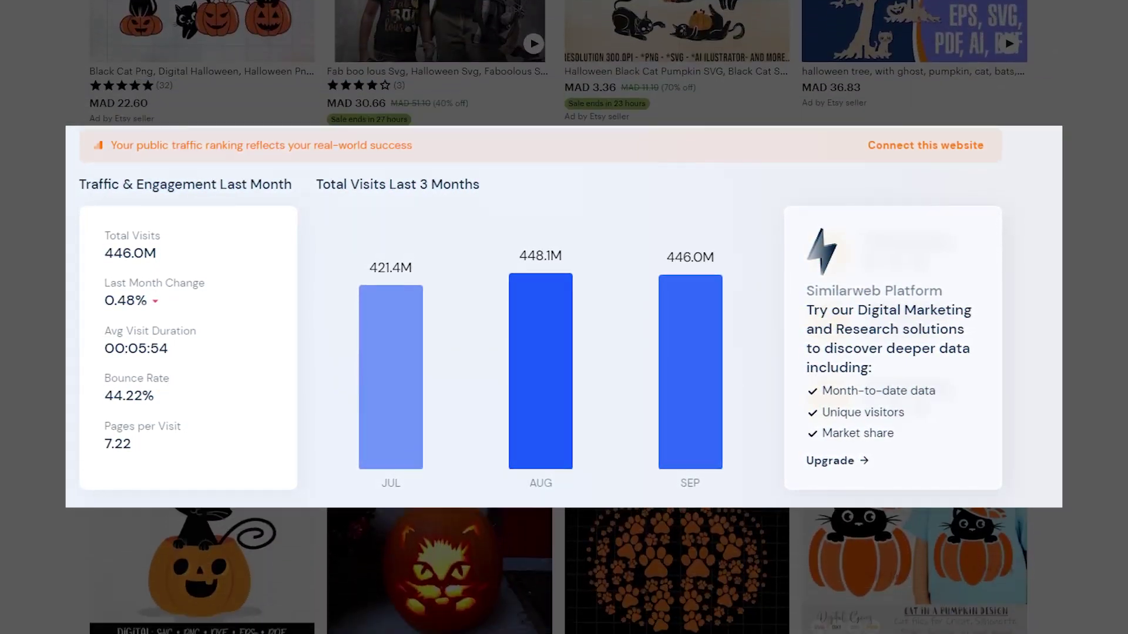
scroll(564, 317, down, 10)
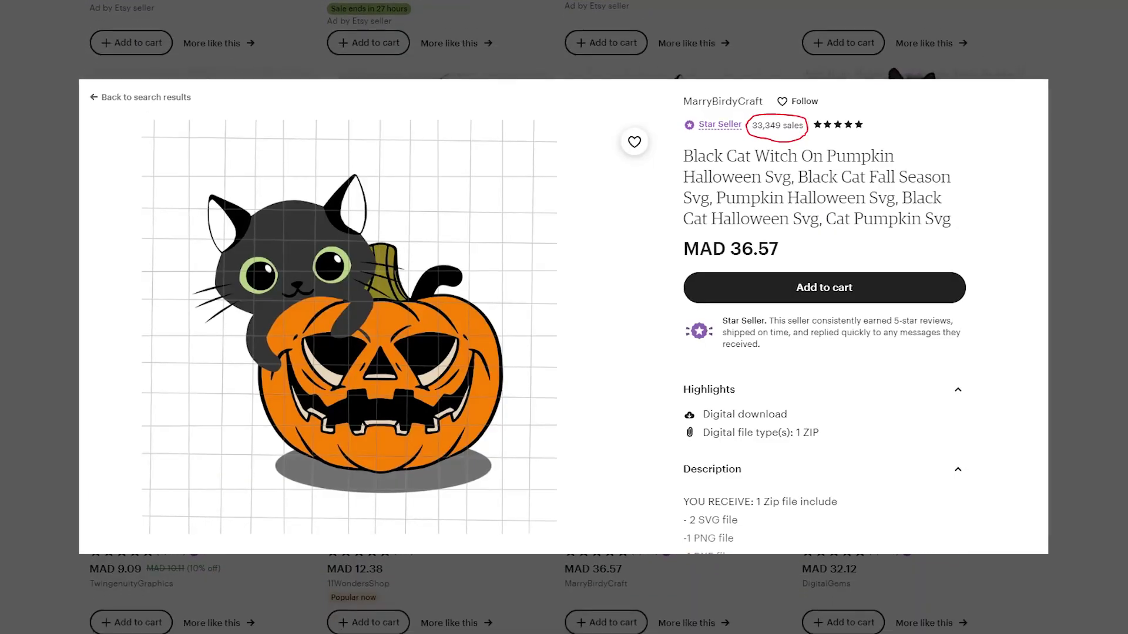
scroll(564, 318, down, 10)
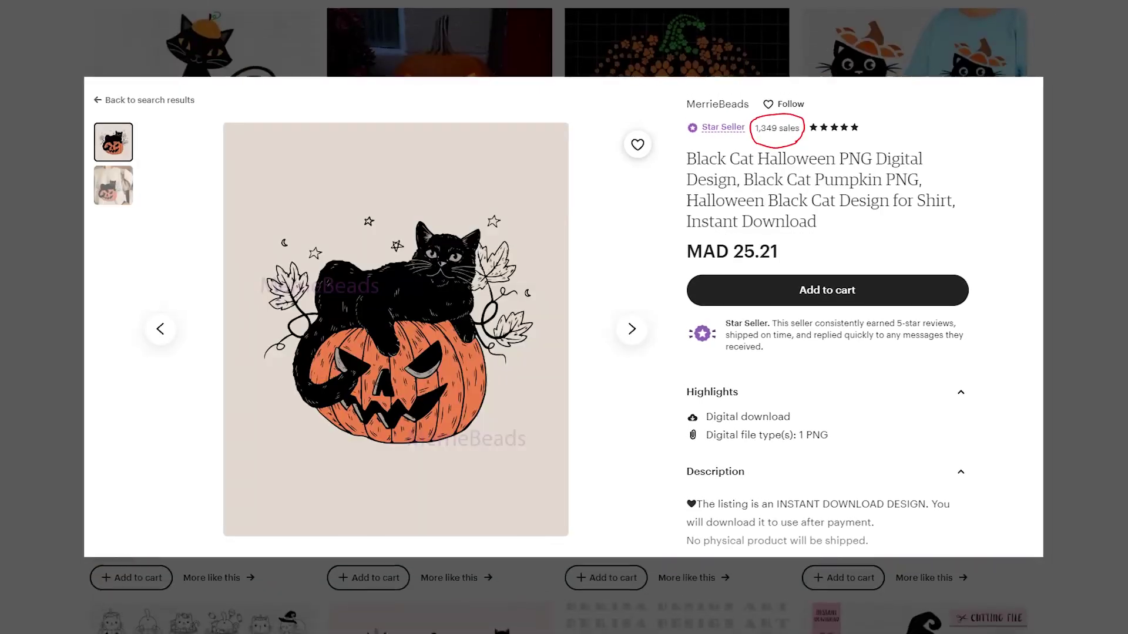
scroll(564, 317, down, 10)
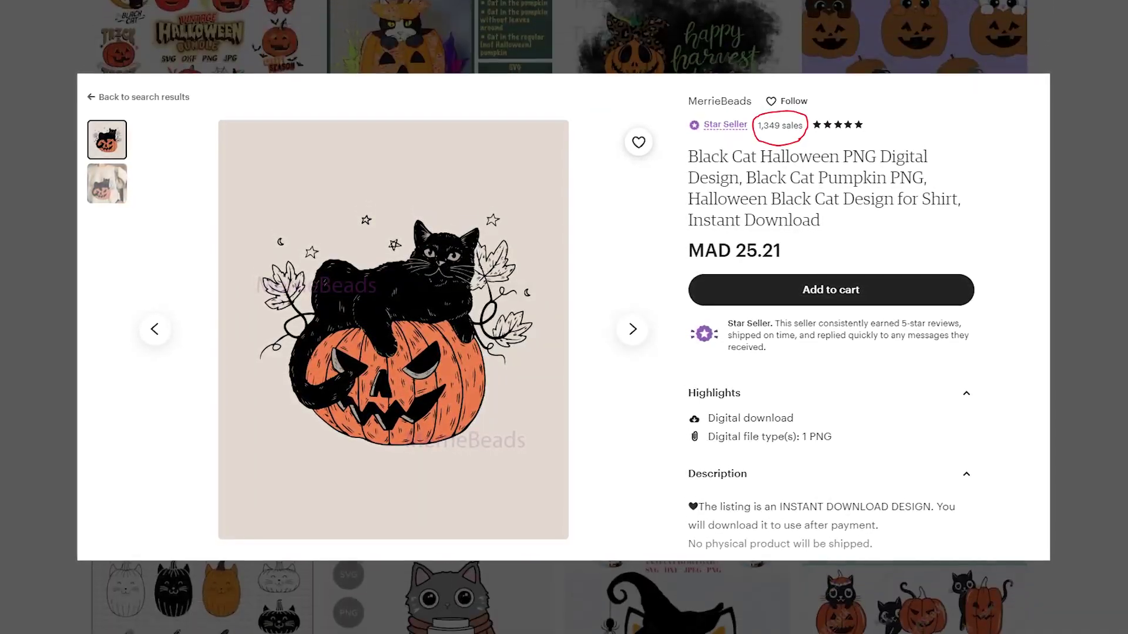
scroll(564, 317, down, 10)
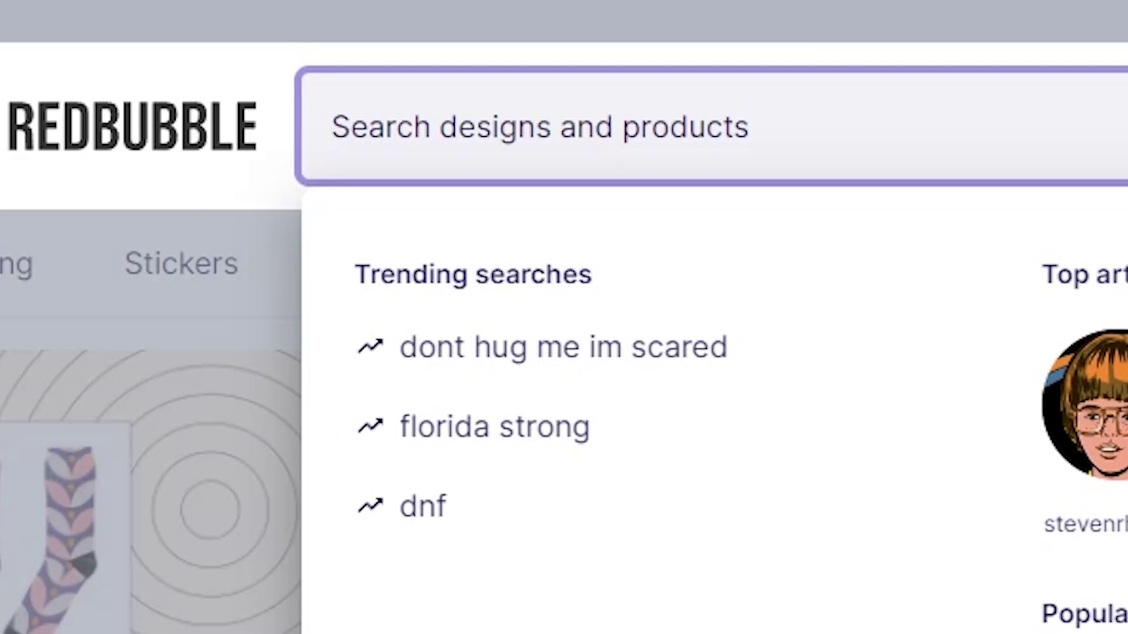
Search Redbubble for 'cat' and sort the results by Best Selling
text(cat)
key(Return)
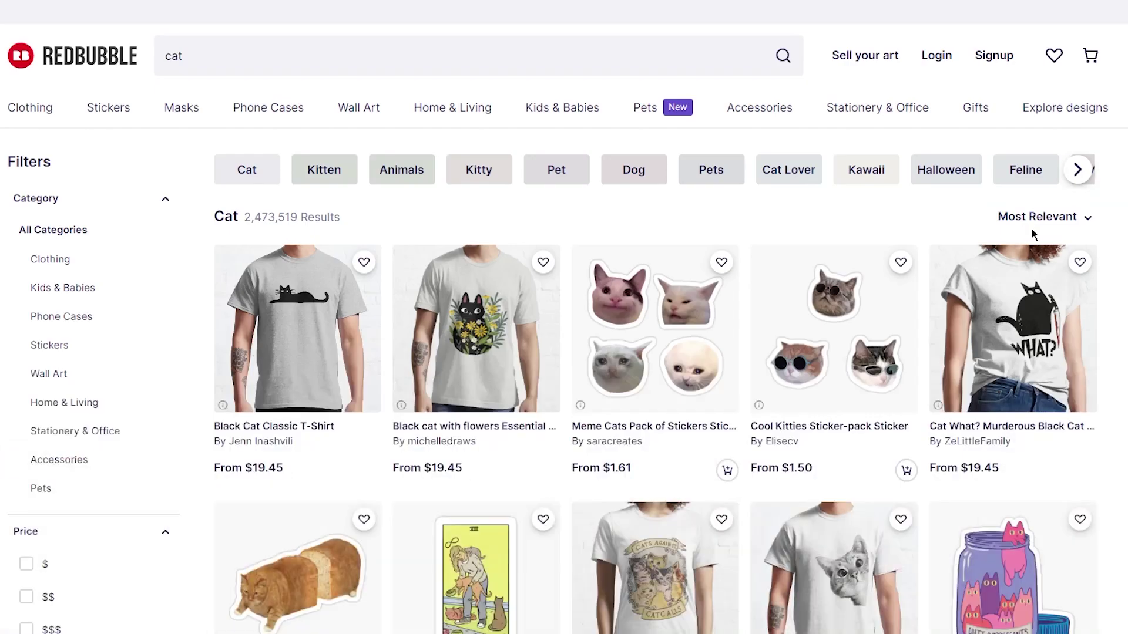
click(1034, 218)
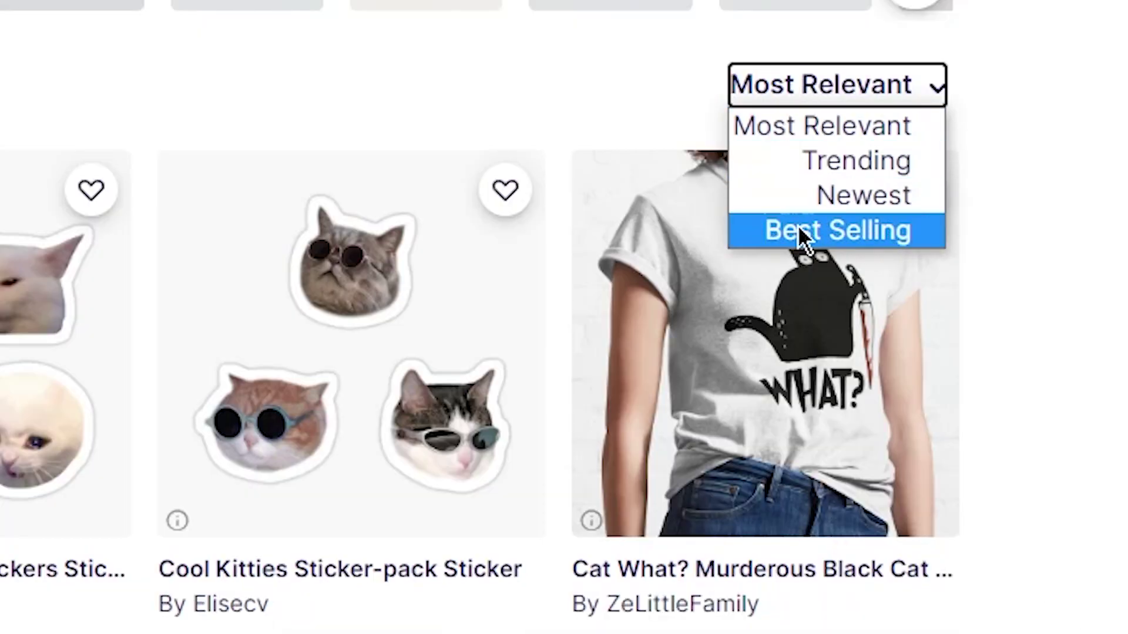
click(799, 229)
scroll(655, 317, down, 10)
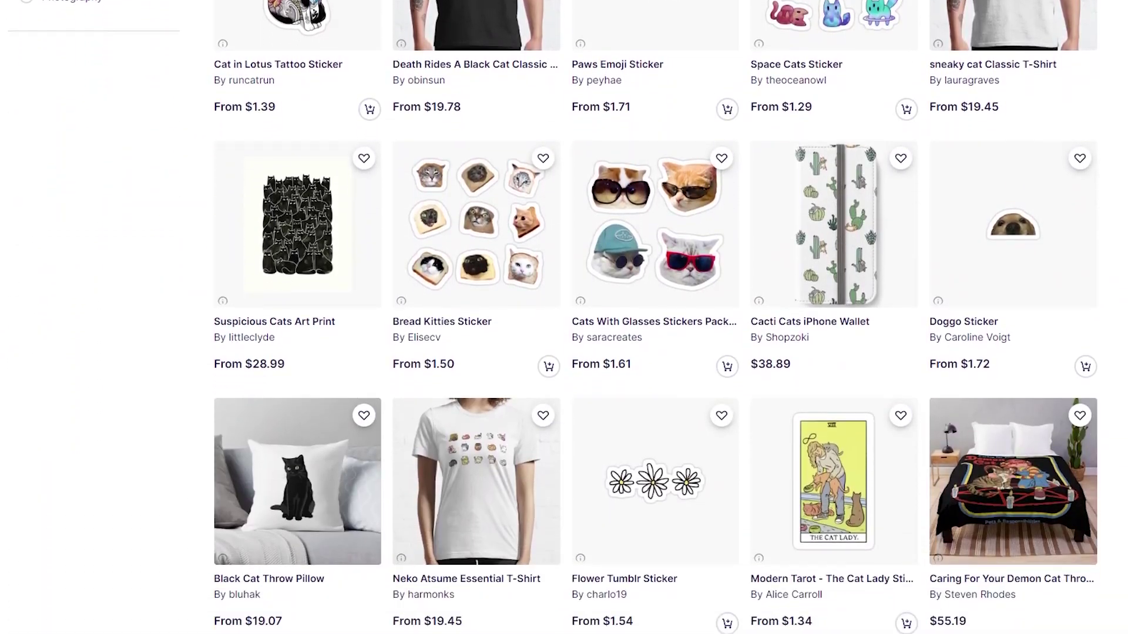
scroll(655, 317, down, 5)
Copy the Kitsune Cat Tattoo Sticker title and search Redbubble for it, getting 722 results
click(297, 293)
drag(823, 171, 976, 174)
key(ctrl+c)
click(390, 63)
key(ctrl+v)
key(Return)
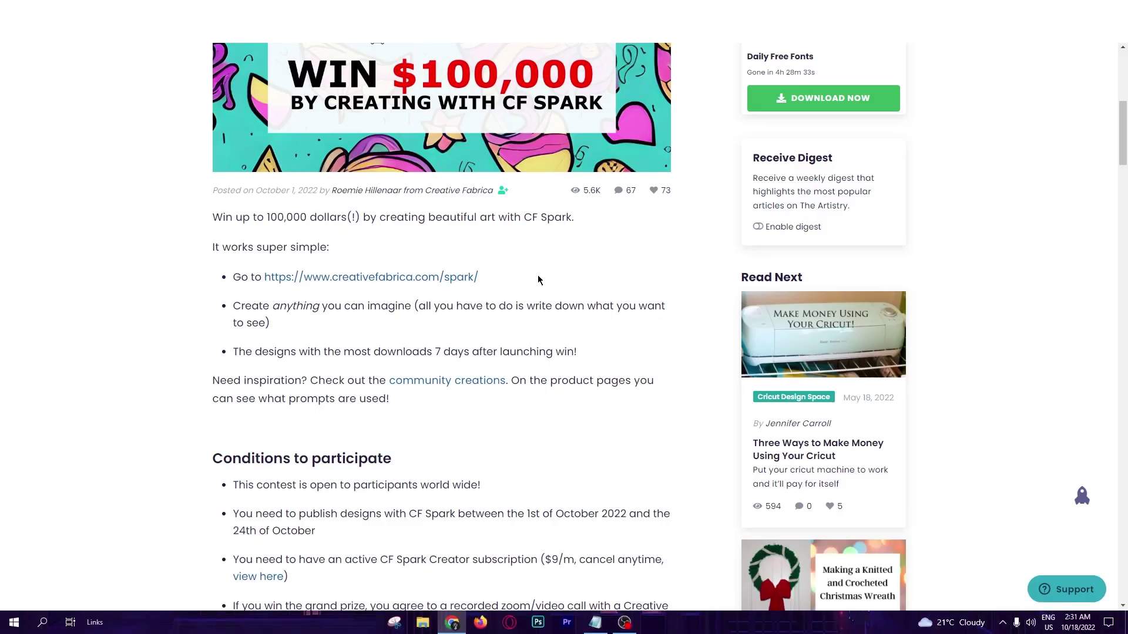
Highlight key lines of the $100,000 contest article, including which designs win
drag(480, 277, 305, 305)
click(579, 268)
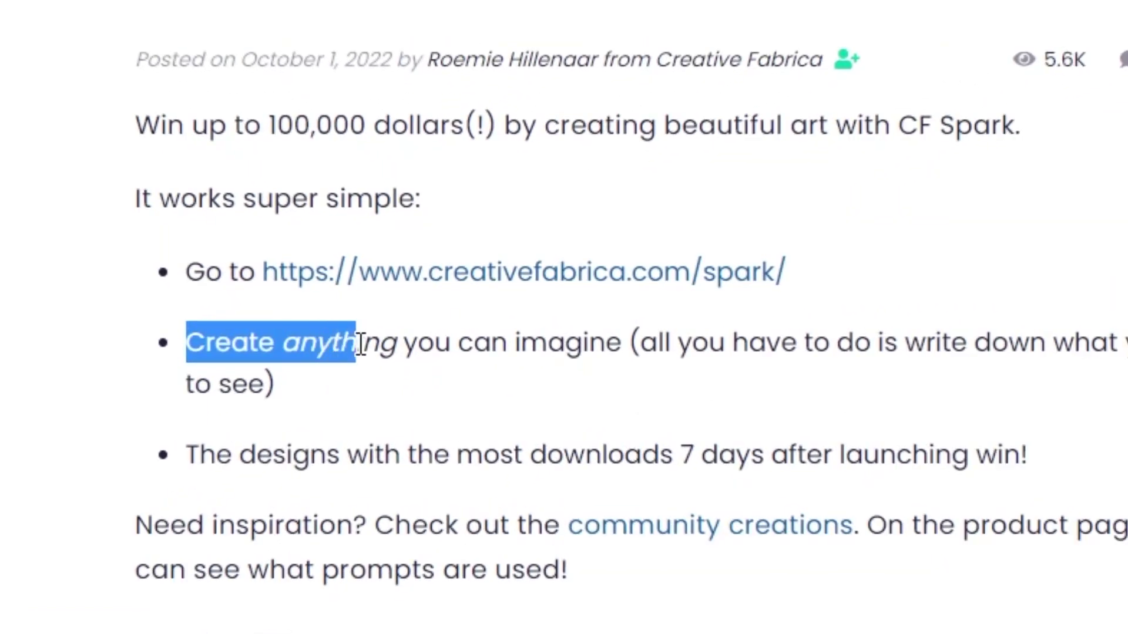
drag(360, 343, 655, 343)
drag(186, 454, 1083, 458)
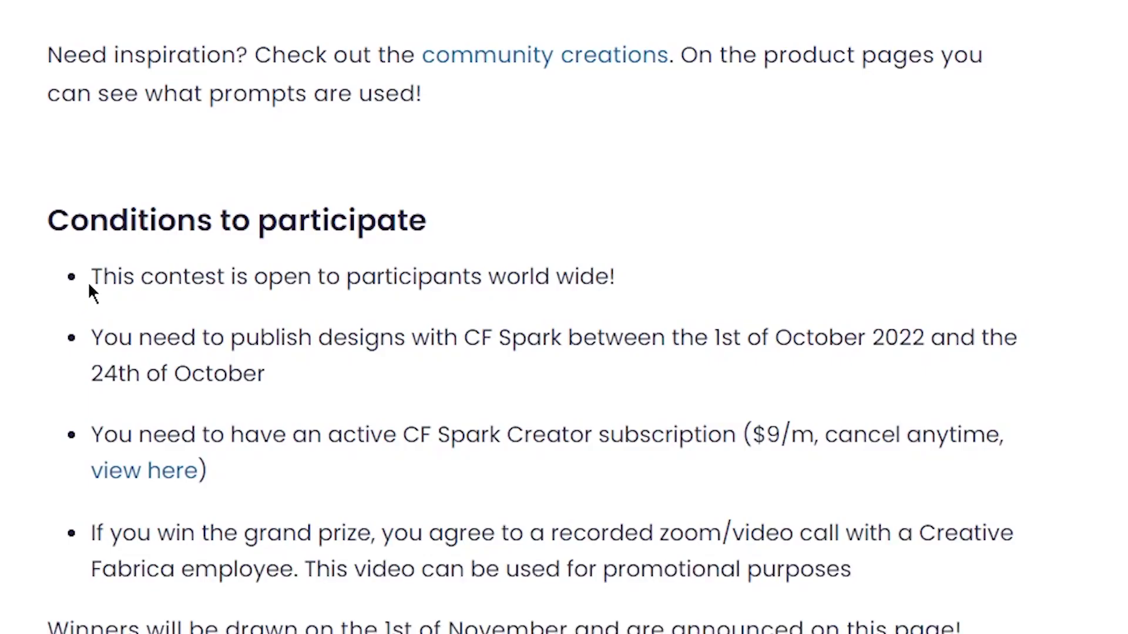
drag(89, 284, 669, 291)
click(95, 355)
drag(92, 339, 623, 338)
click(695, 345)
drag(721, 339, 750, 340)
click(750, 340)
drag(91, 376, 322, 384)
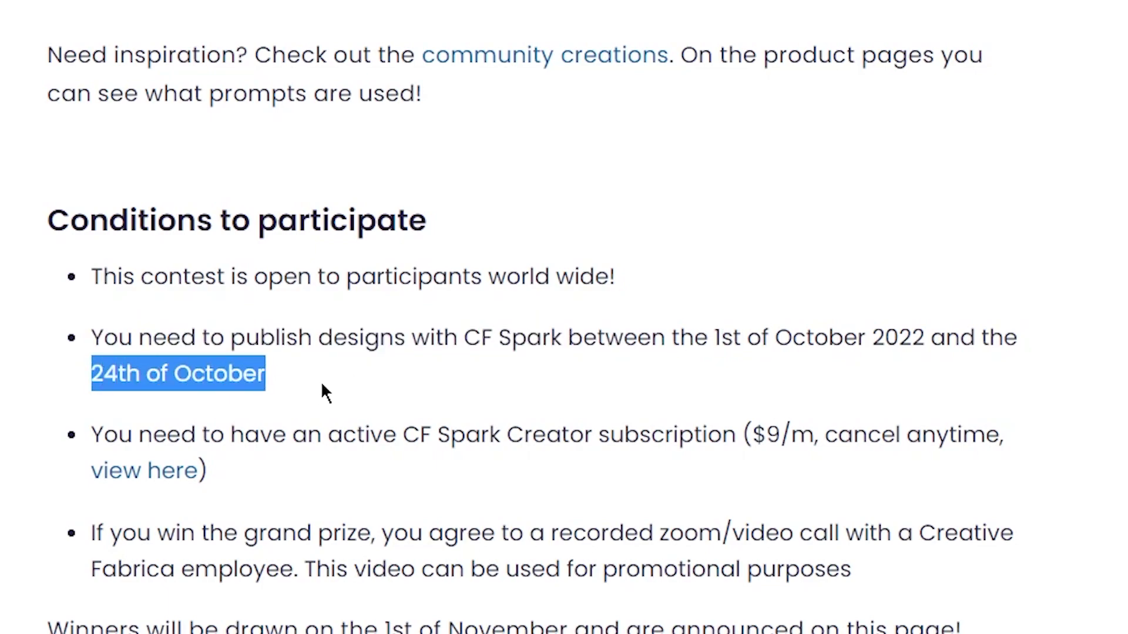
click(322, 389)
scroll(623, 494, down, 5)
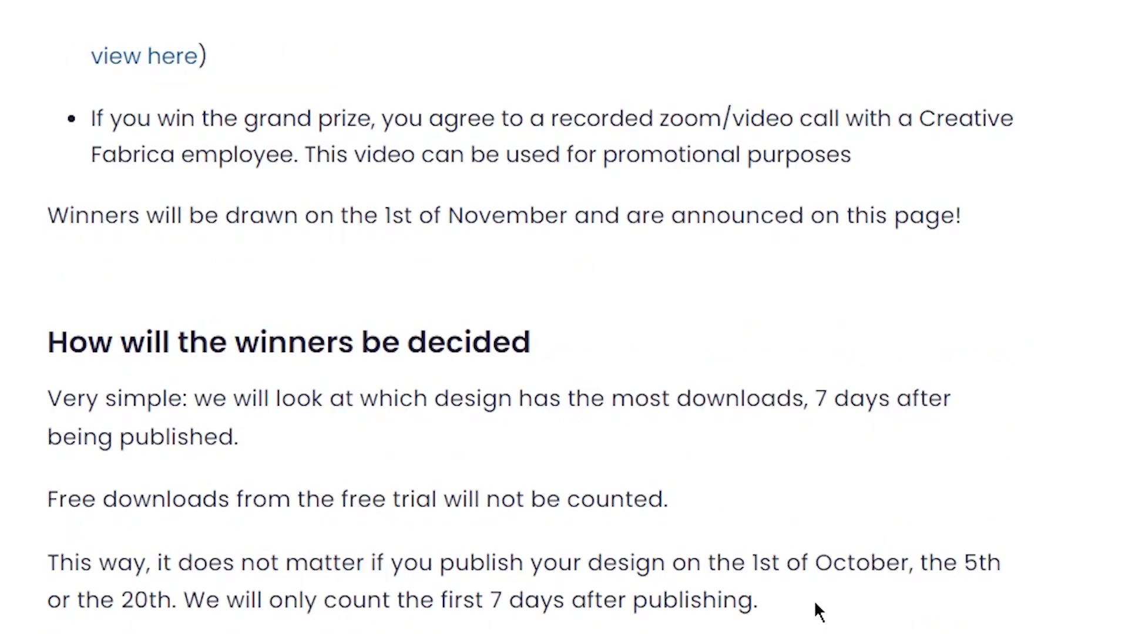
scroll(814, 603, down, 2)
drag(158, 413, 761, 441)
scroll(184, 450, down, 1)
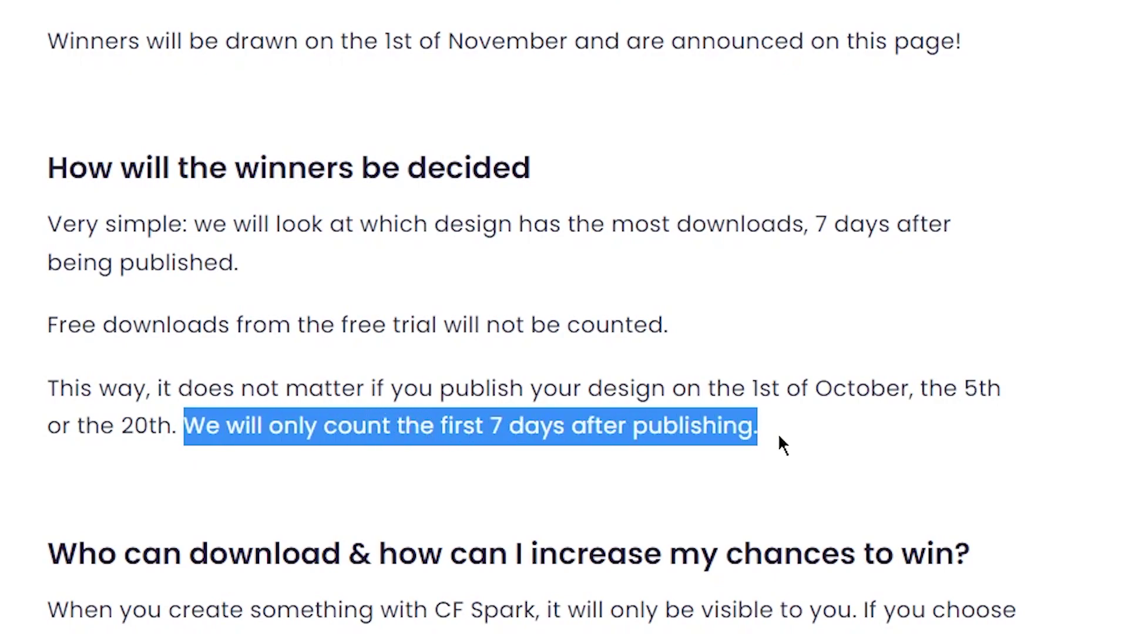
scroll(91, 204, up, 5)
drag(93, 208, 610, 232)
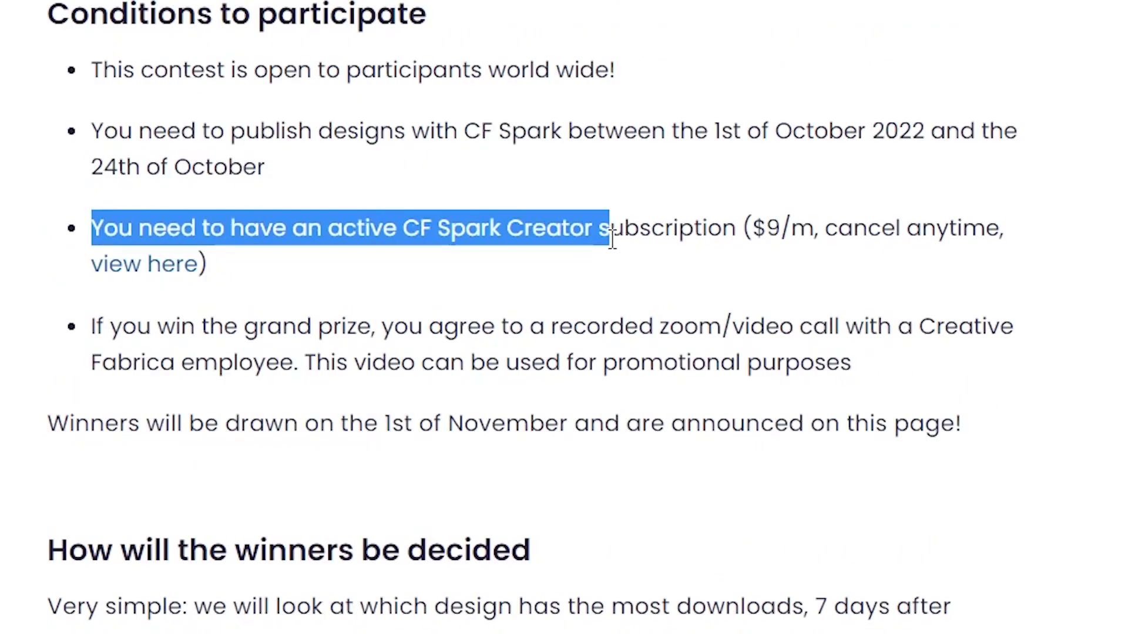
click(598, 241)
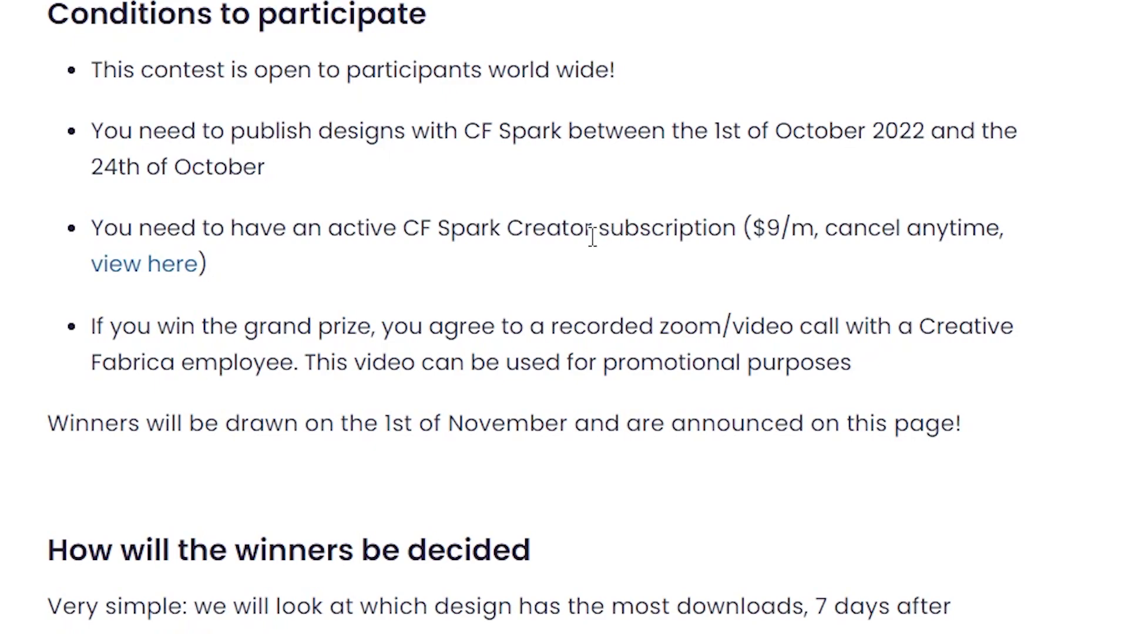
drag(92, 326, 824, 346)
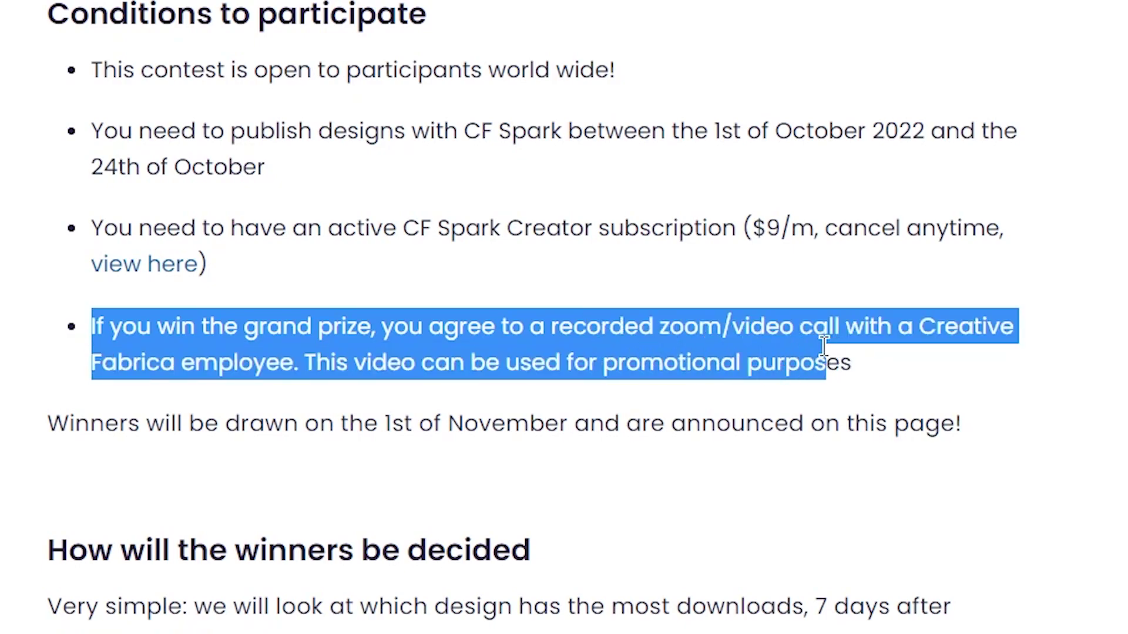